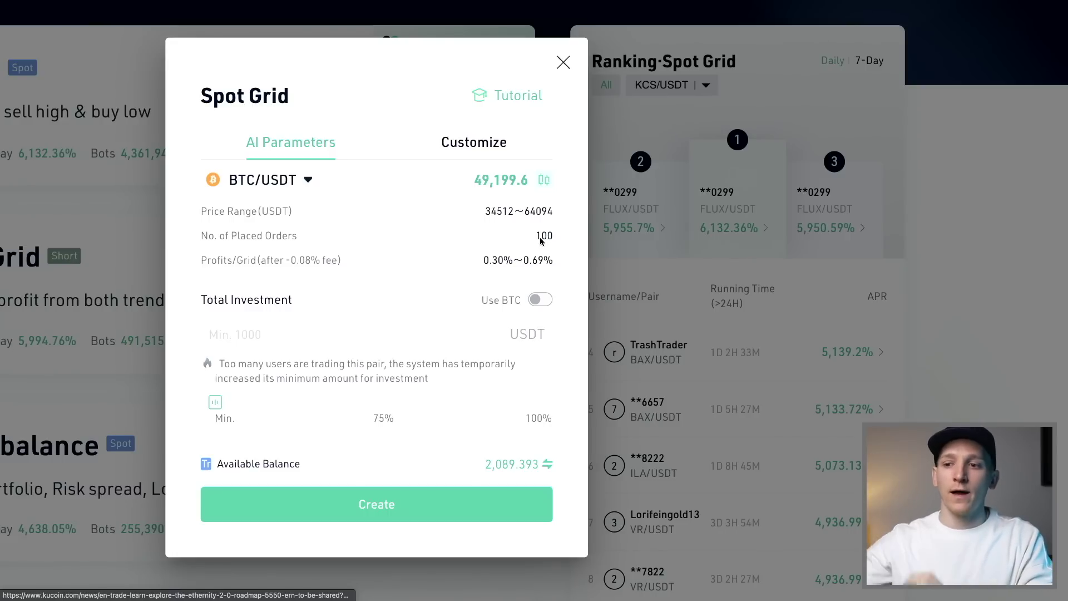
- Set the Spot Grid investment to 1086.484 USDT, try the custom range and order fields, then revert to AI Parameters
{"action": "left_click_drag", "start_coordinate": [216, 401], "coordinate": [242, 411]}
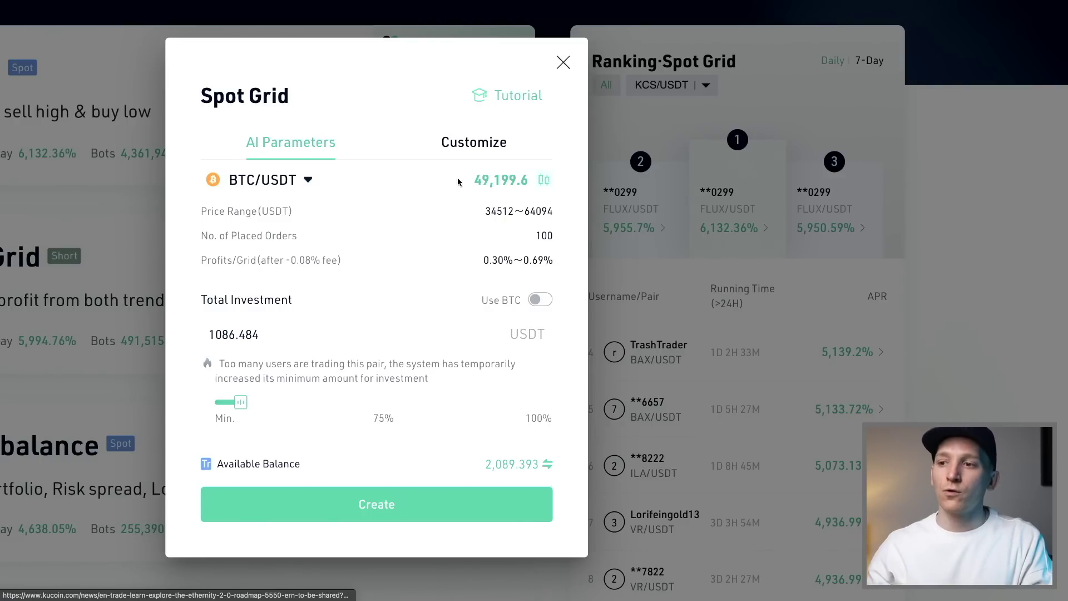
{"action": "left_click", "coordinate": [473, 157]}
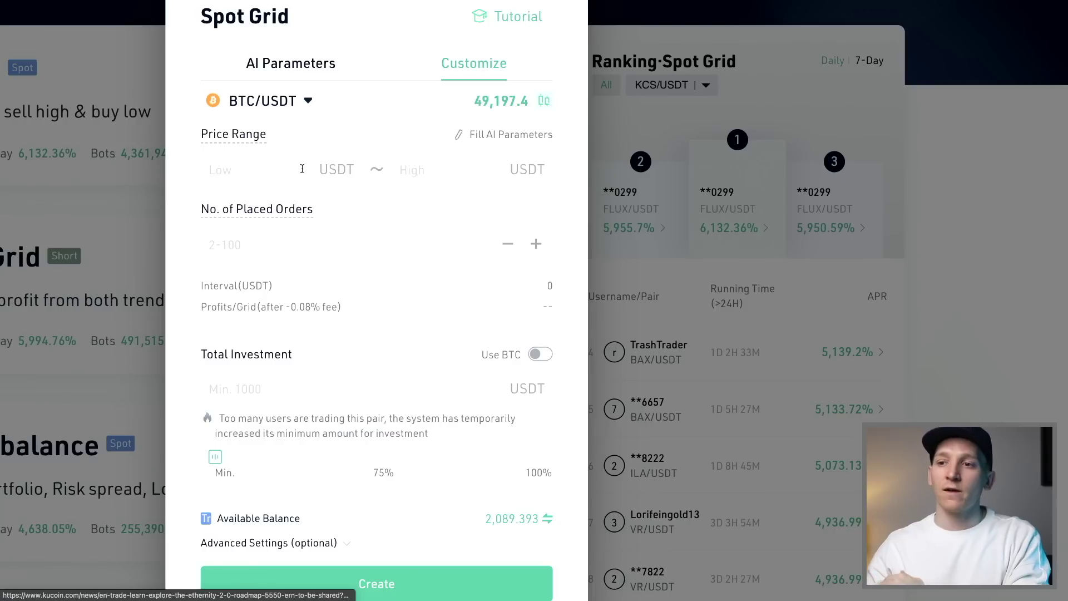
{"action": "left_click", "coordinate": [256, 177]}
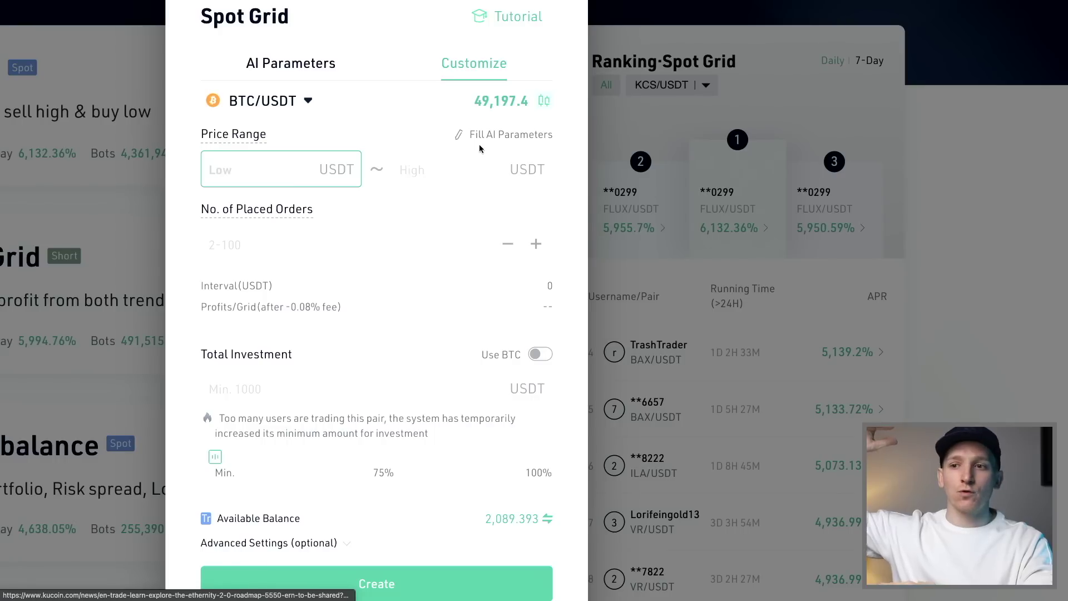
{"action": "left_click", "coordinate": [271, 232]}
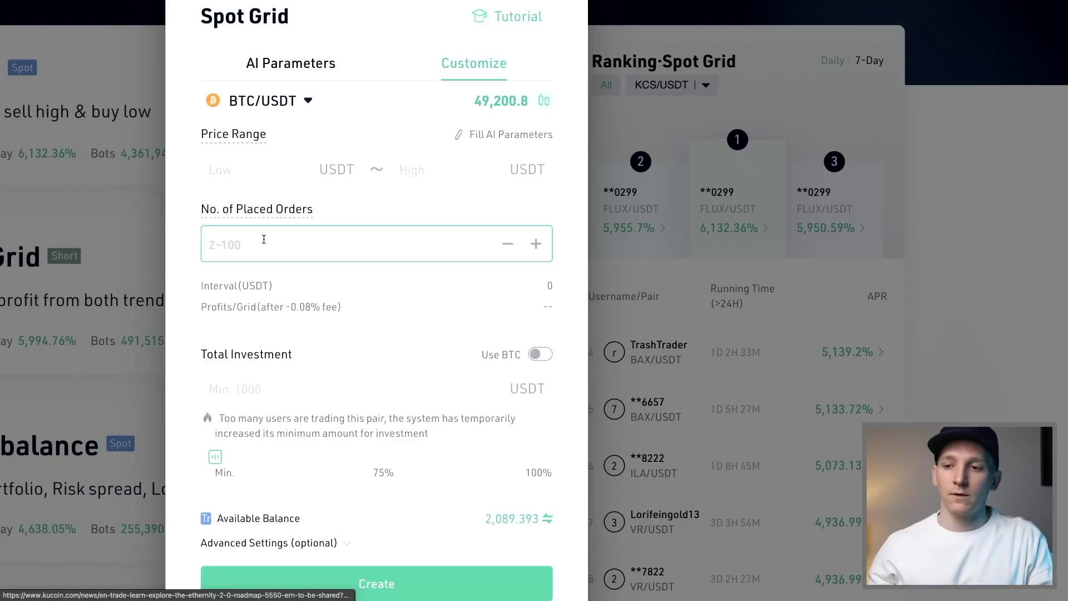
{"action": "scroll", "coordinate": [278, 389], "scroll_direction": "down", "scroll_amount": 1}
{"action": "scroll", "coordinate": [320, 372], "scroll_direction": "up", "scroll_amount": 1}
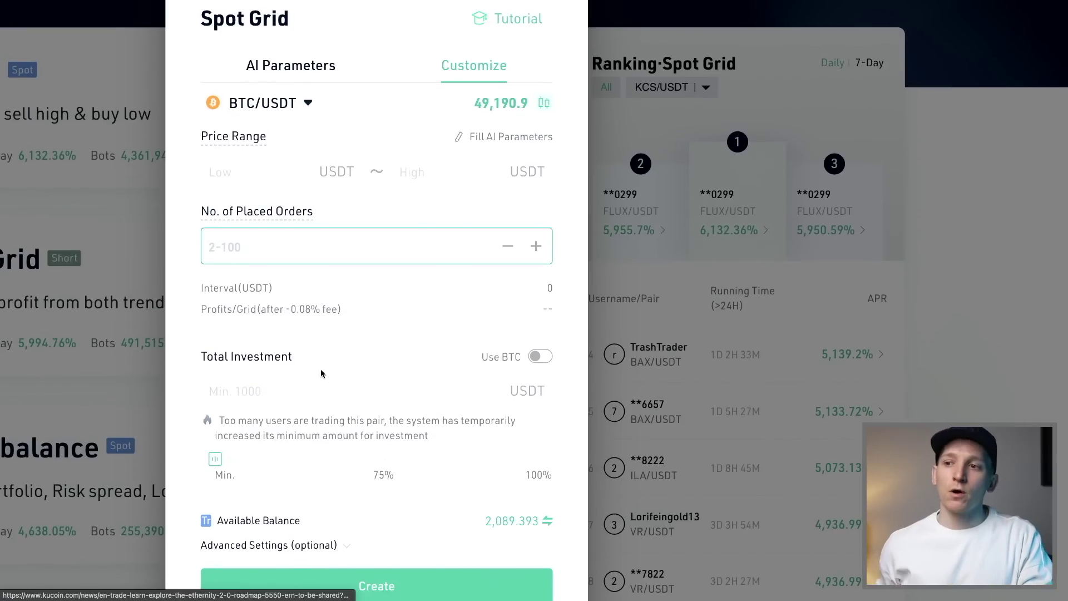
{"action": "left_click", "coordinate": [307, 75]}
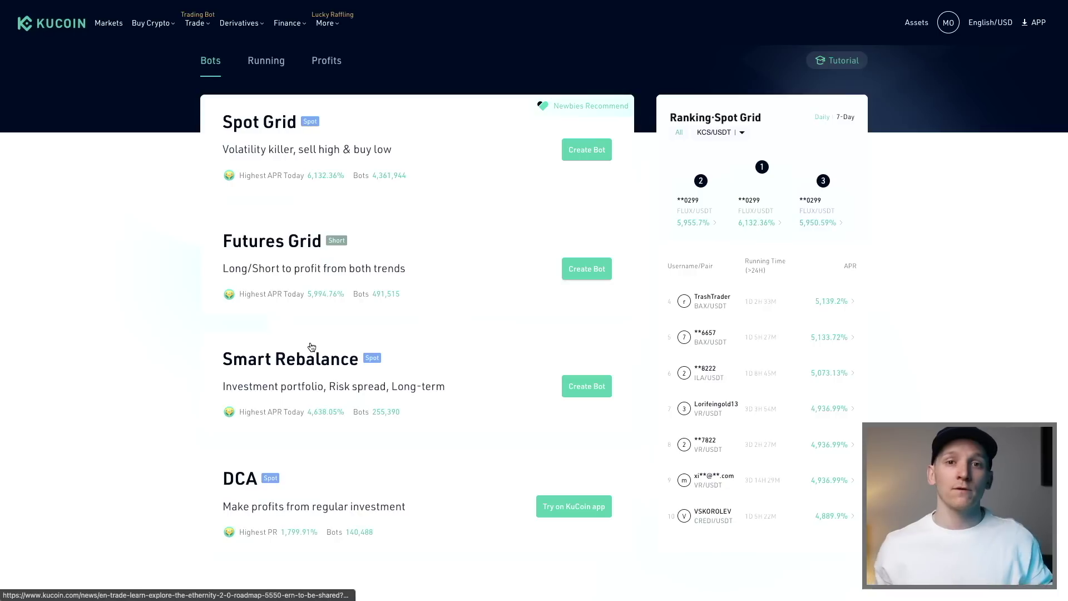
- Open a Futures Grid bot setup for BTCPERP/USDT with AI-suggested parameters
{"action": "left_click", "coordinate": [577, 267]}
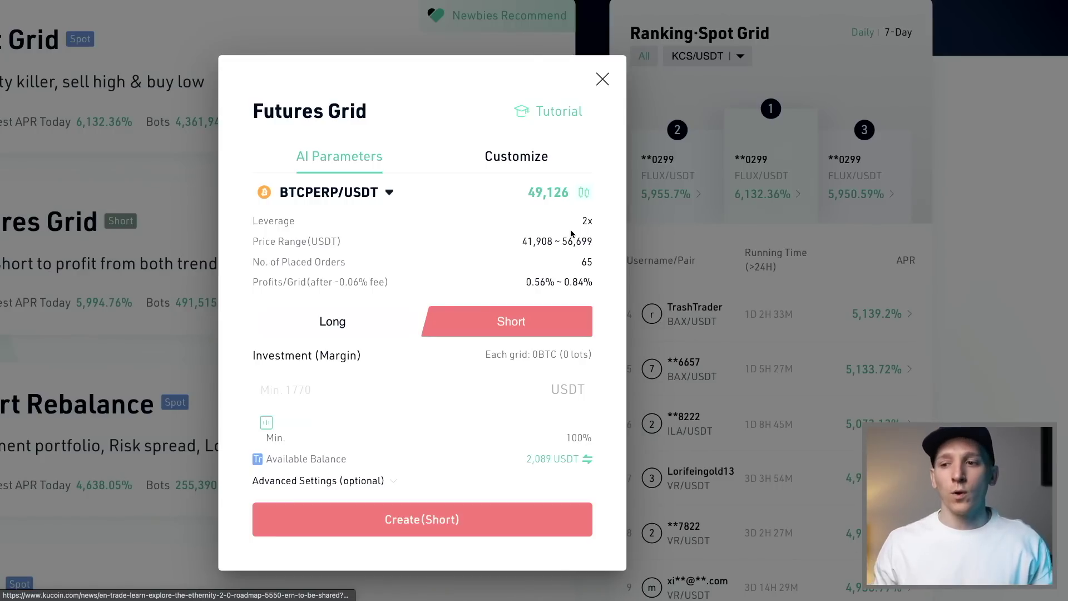
{"action": "scroll", "coordinate": [572, 228], "scroll_direction": "down", "scroll_amount": 1}
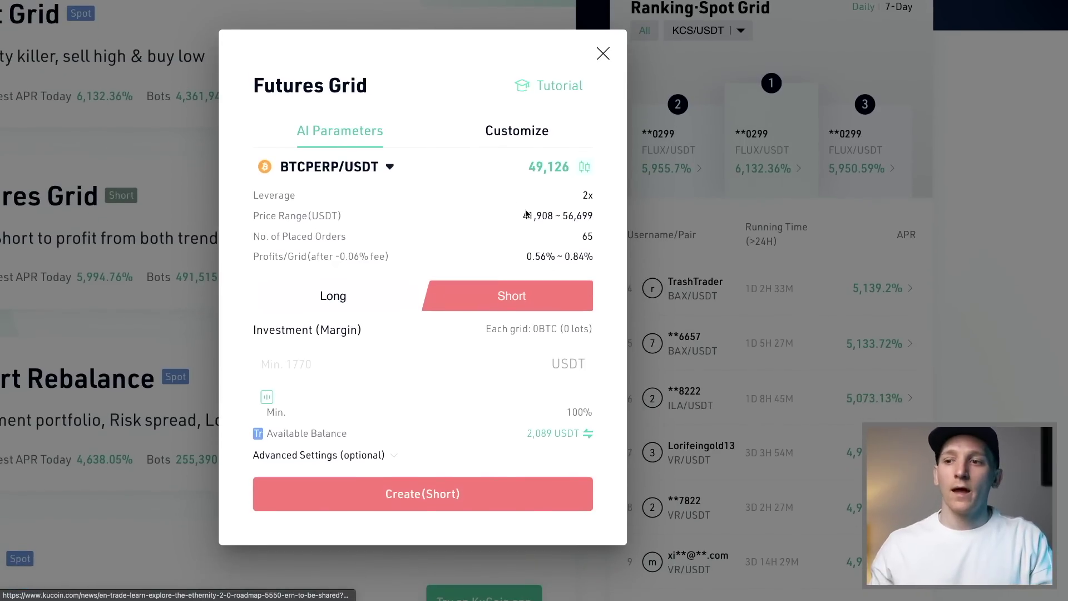
{"action": "scroll", "coordinate": [452, 269], "scroll_direction": "down", "scroll_amount": 1}
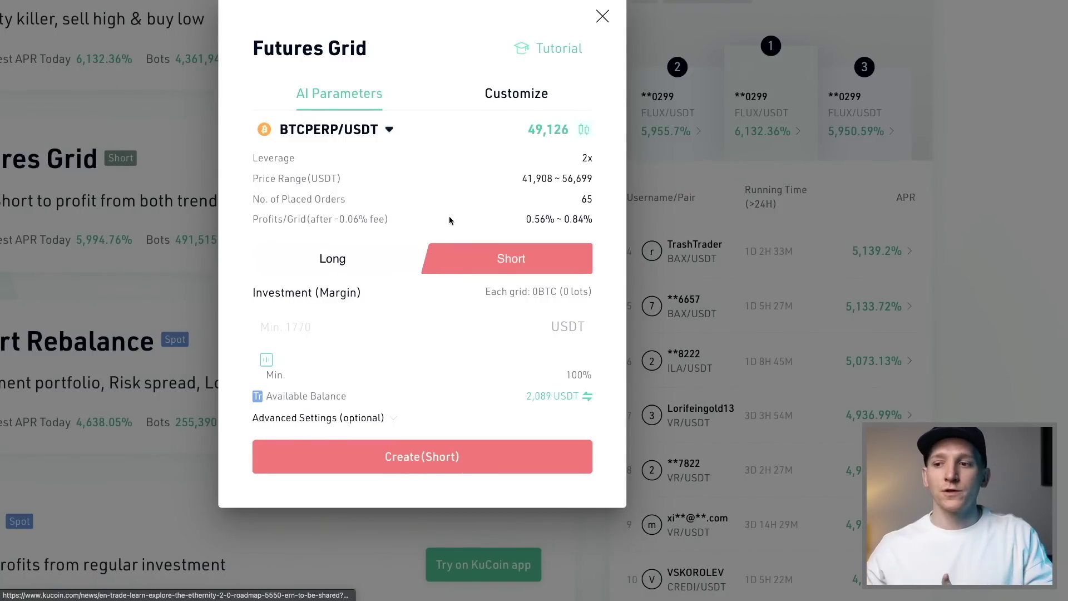
- Compare the Long and Short directions, leaving the futures grid set to Short
{"action": "left_click", "coordinate": [356, 263]}
{"action": "left_click", "coordinate": [477, 255]}
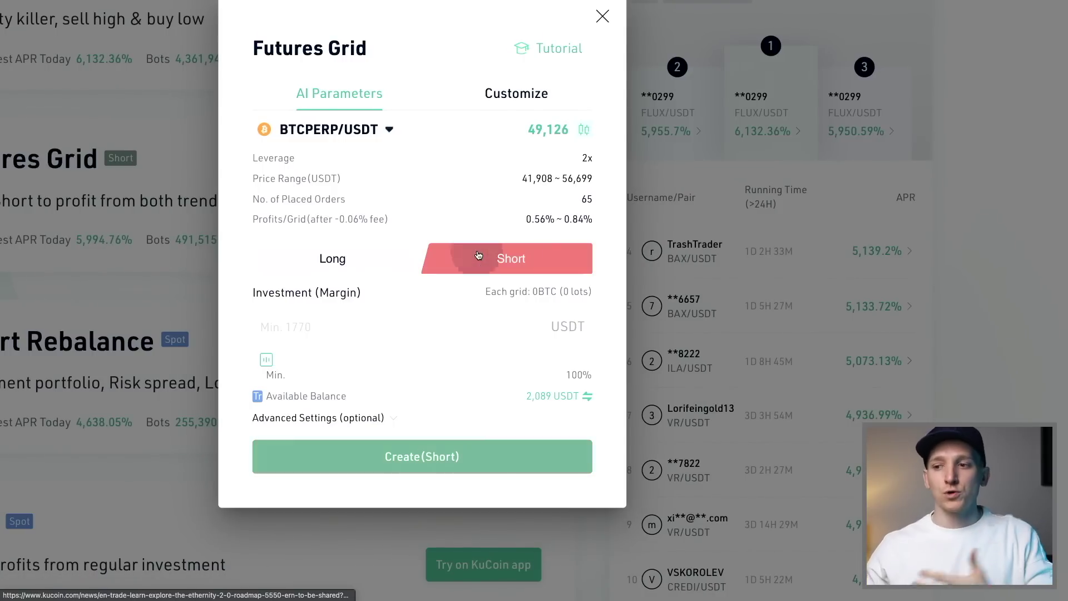
{"action": "left_click", "coordinate": [357, 261]}
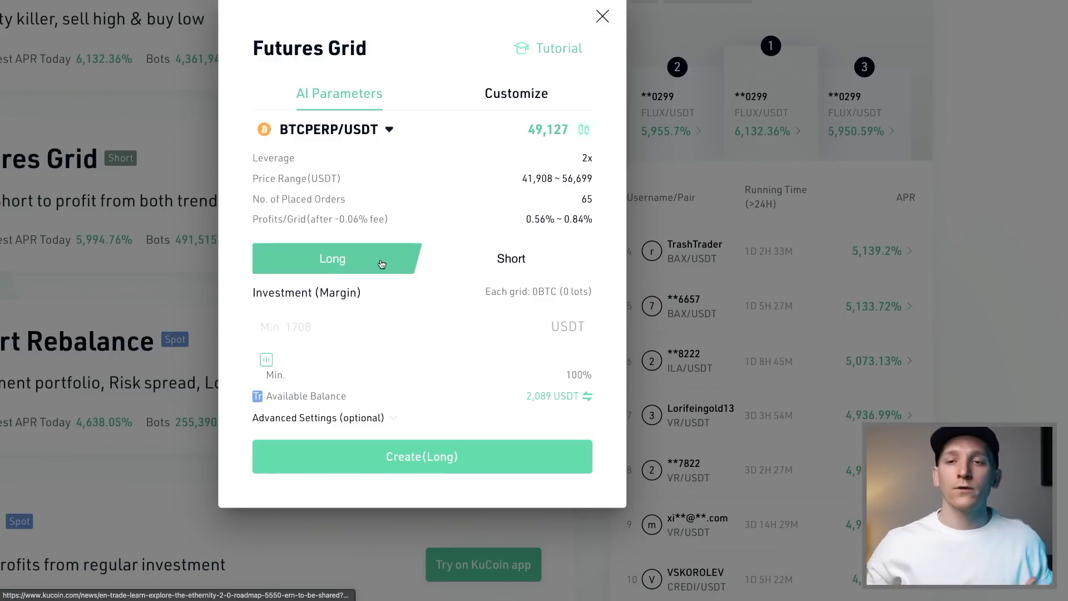
{"action": "left_click", "coordinate": [490, 276]}
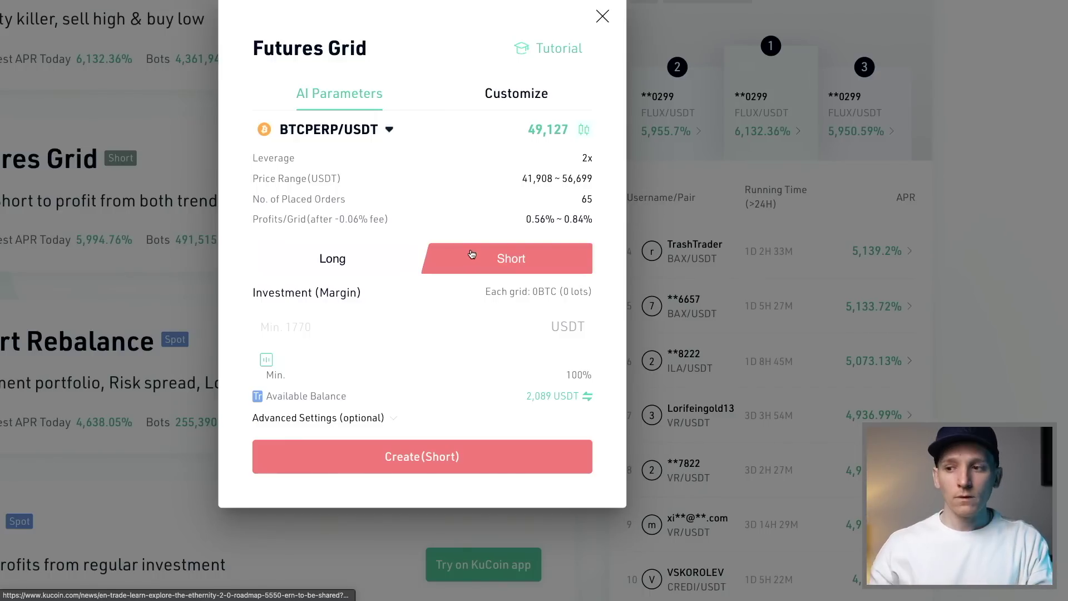
{"action": "left_click", "coordinate": [357, 264]}
{"action": "left_click", "coordinate": [452, 262]}
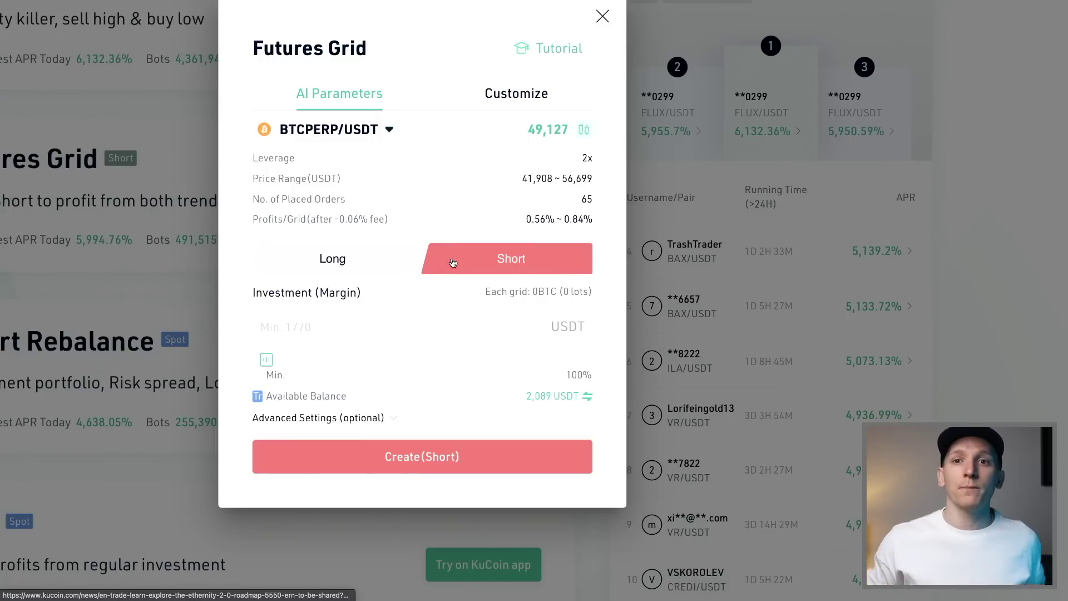
- Raise the Futures Grid margin investment to 87%, about 1817 USDT
{"action": "left_click", "coordinate": [270, 361]}
{"action": "left_click_drag", "start_coordinate": [270, 361], "coordinate": [313, 361]}
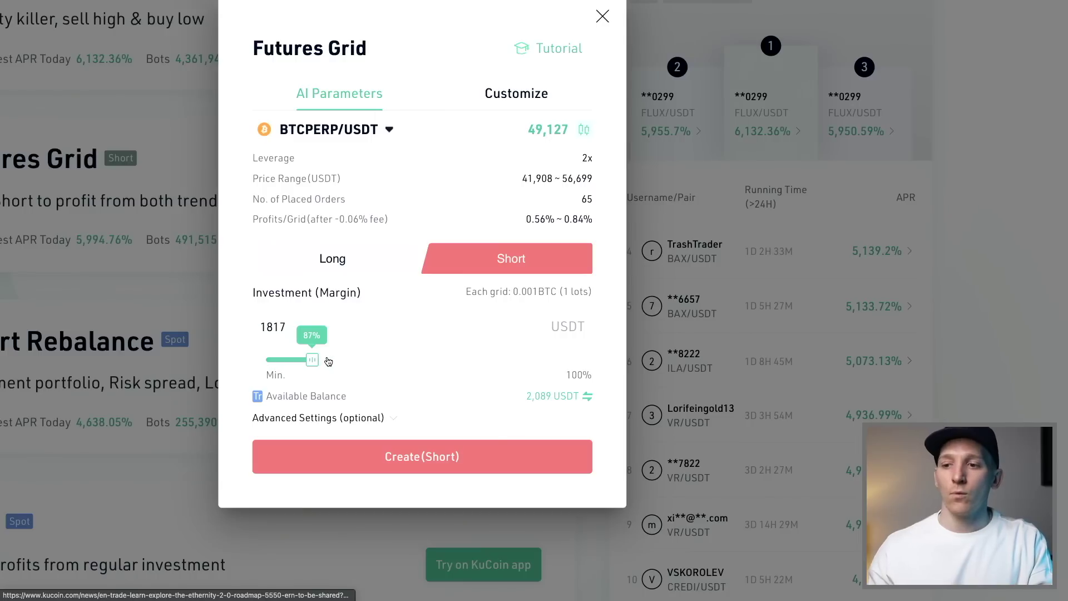
{"action": "scroll", "coordinate": [361, 364], "scroll_direction": "down", "scroll_amount": 1}
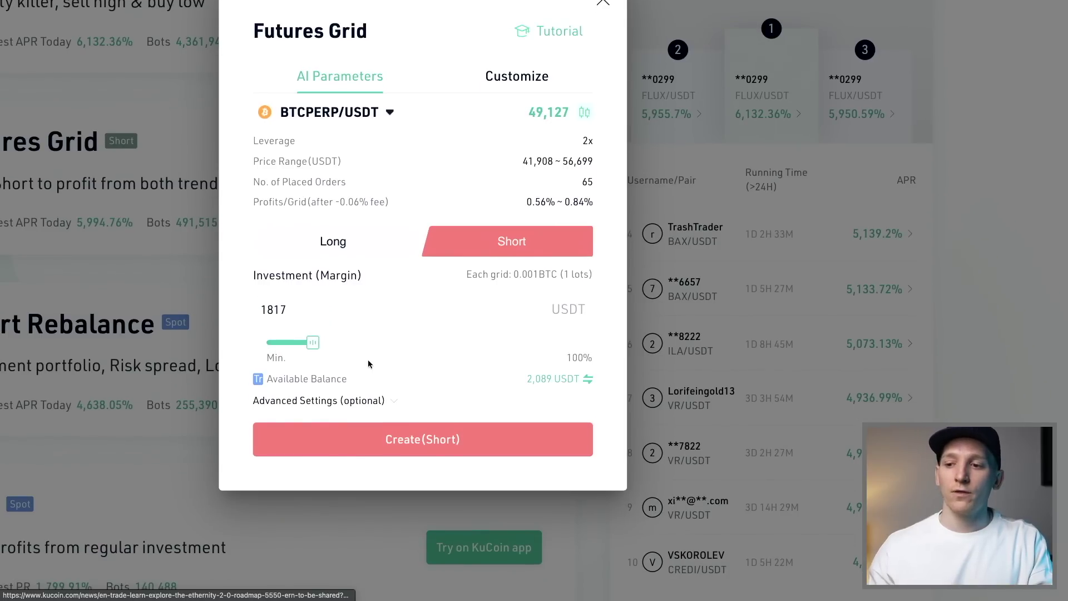
- Enable Stop Price in Advanced Settings and switch the grid direction to Long
{"action": "left_click", "coordinate": [368, 401]}
{"action": "scroll", "coordinate": [411, 346], "scroll_direction": "down", "scroll_amount": 1}
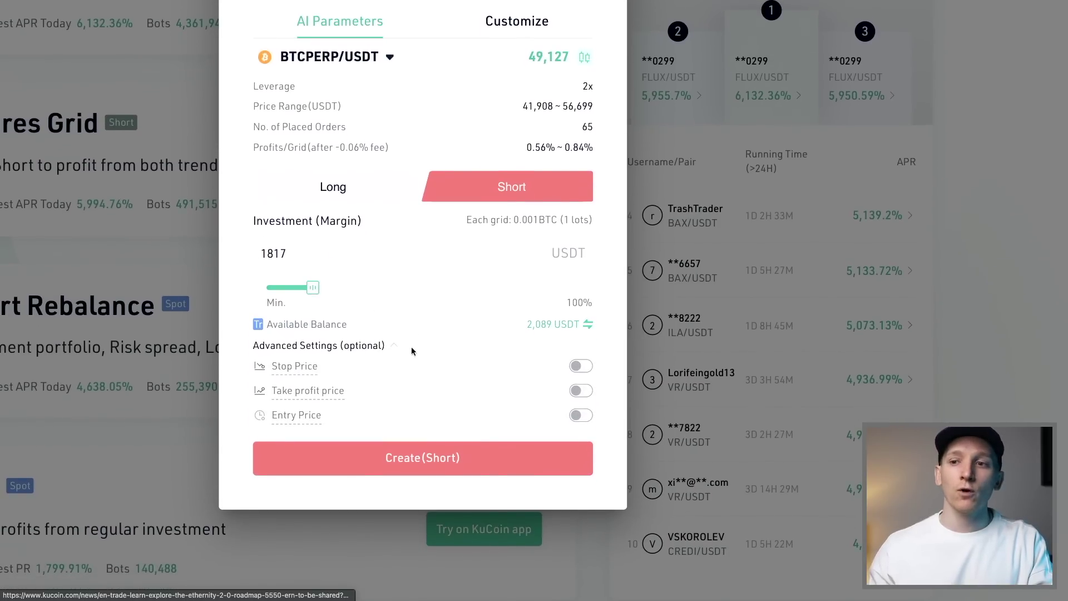
{"action": "scroll", "coordinate": [411, 346], "scroll_direction": "up", "scroll_amount": 1}
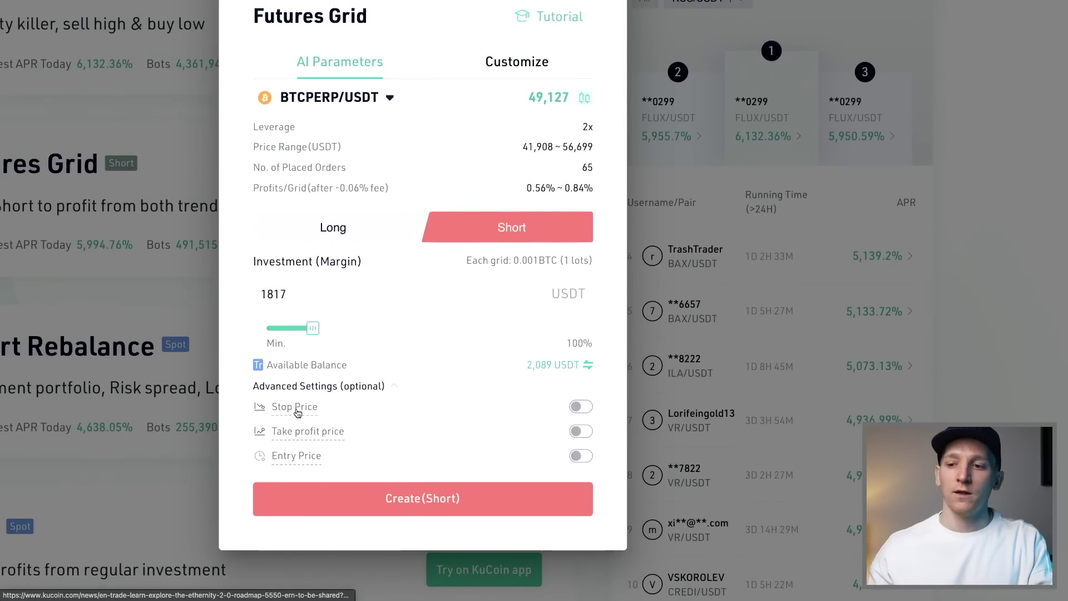
{"action": "left_click", "coordinate": [580, 406]}
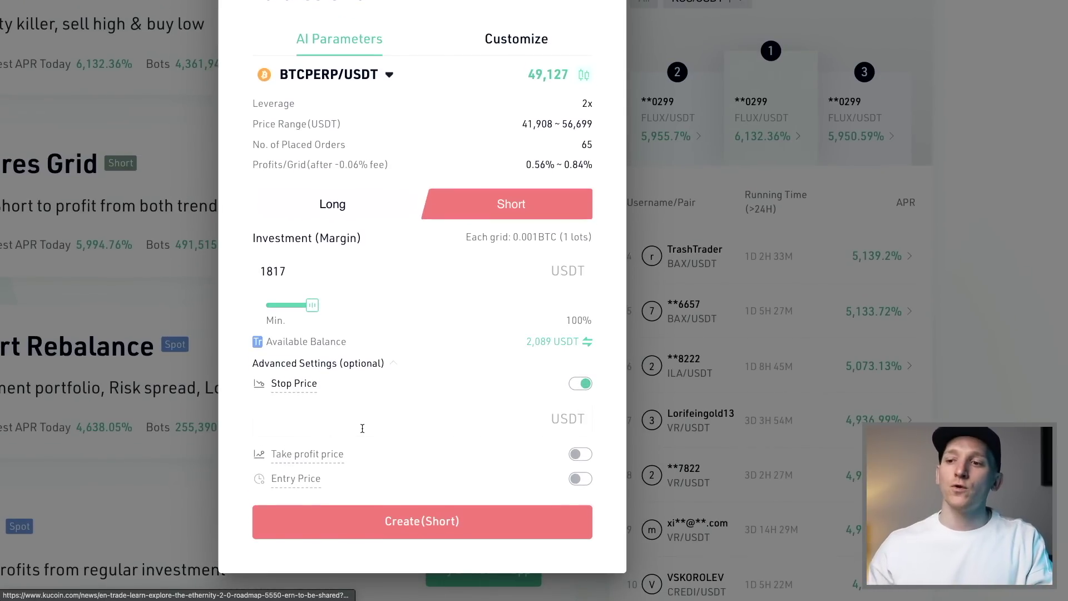
{"action": "left_click", "coordinate": [346, 209]}
{"action": "left_click", "coordinate": [358, 415]}
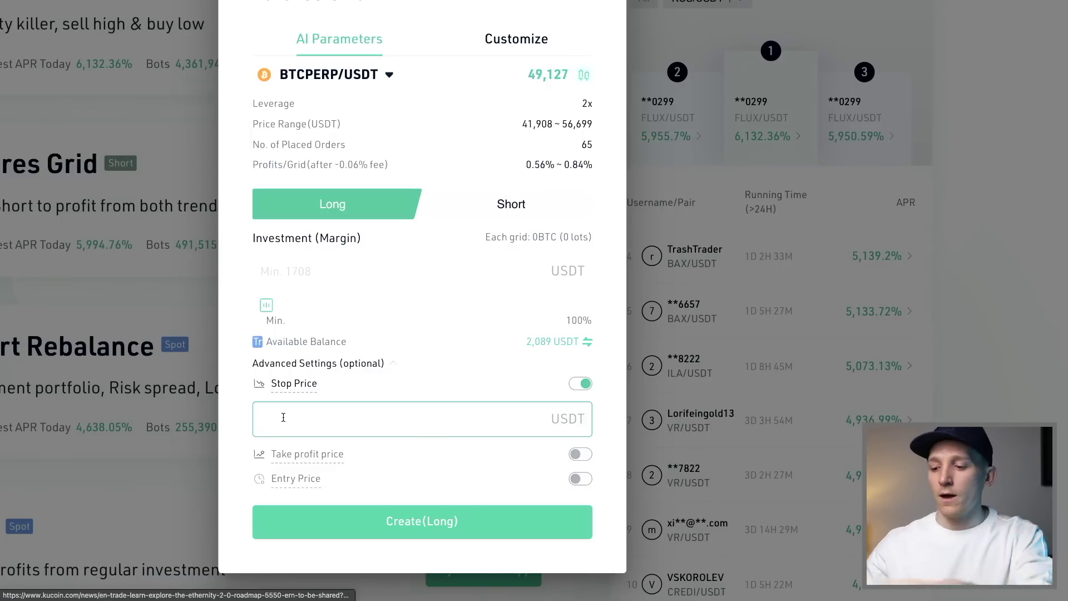
- Enter a 40000 USDT stop price and switch on the Entry Price option
{"action": "type", "text": "40000"}
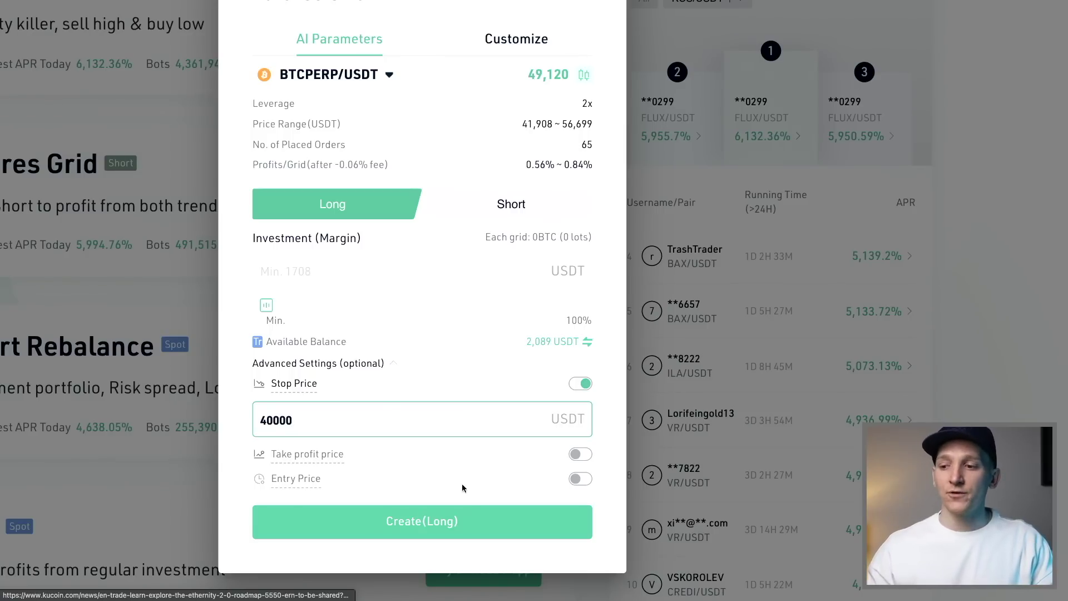
{"action": "left_click", "coordinate": [293, 487]}
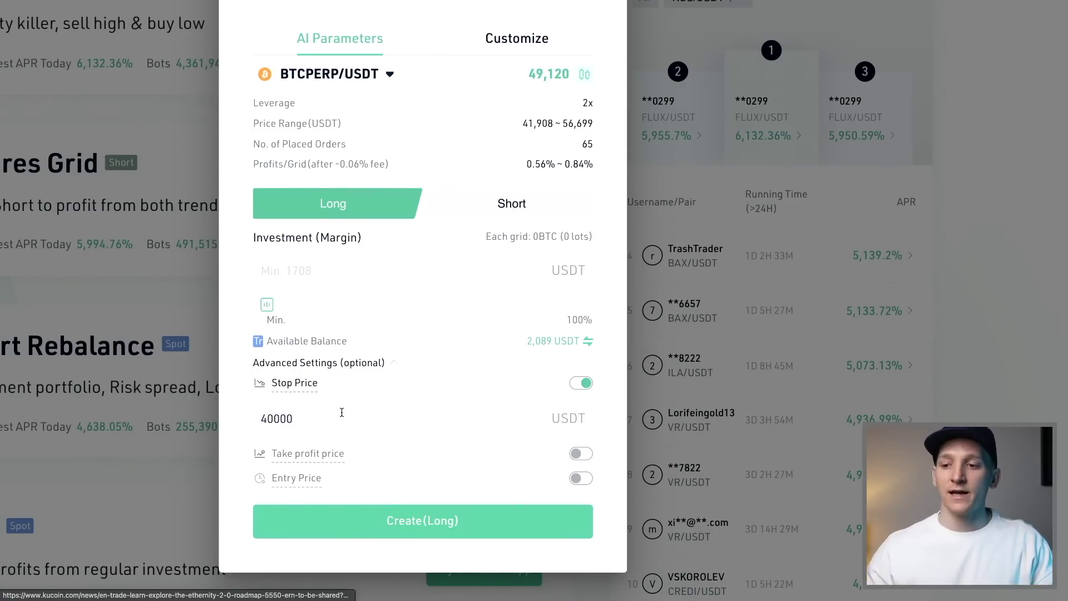
{"action": "scroll", "coordinate": [328, 425], "scroll_direction": "down", "scroll_amount": 1}
{"action": "left_click", "coordinate": [580, 432]}
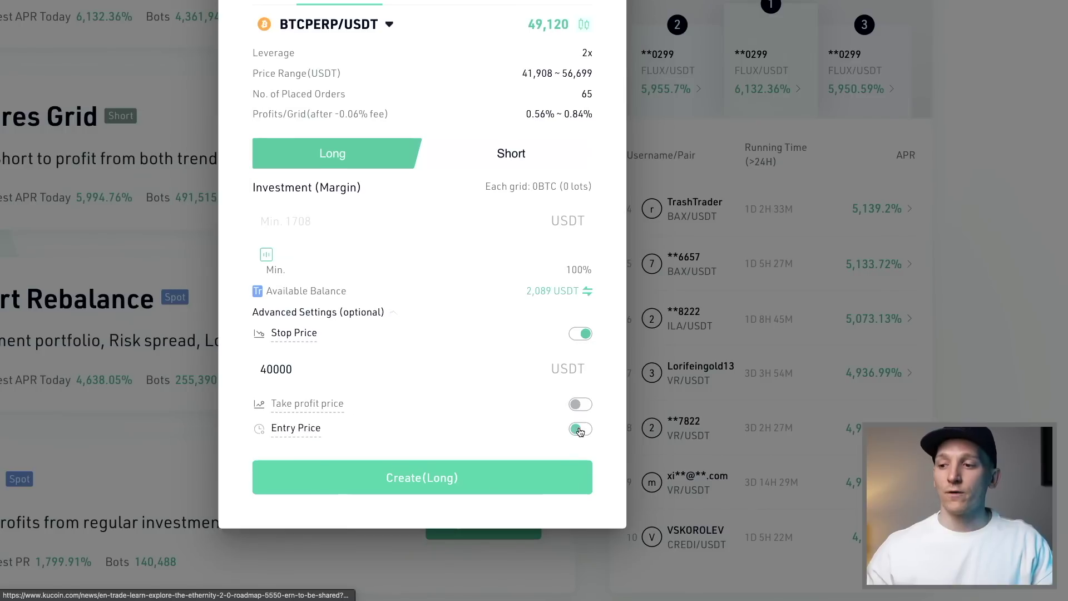
{"action": "scroll", "coordinate": [336, 423], "scroll_direction": "down", "scroll_amount": 1}
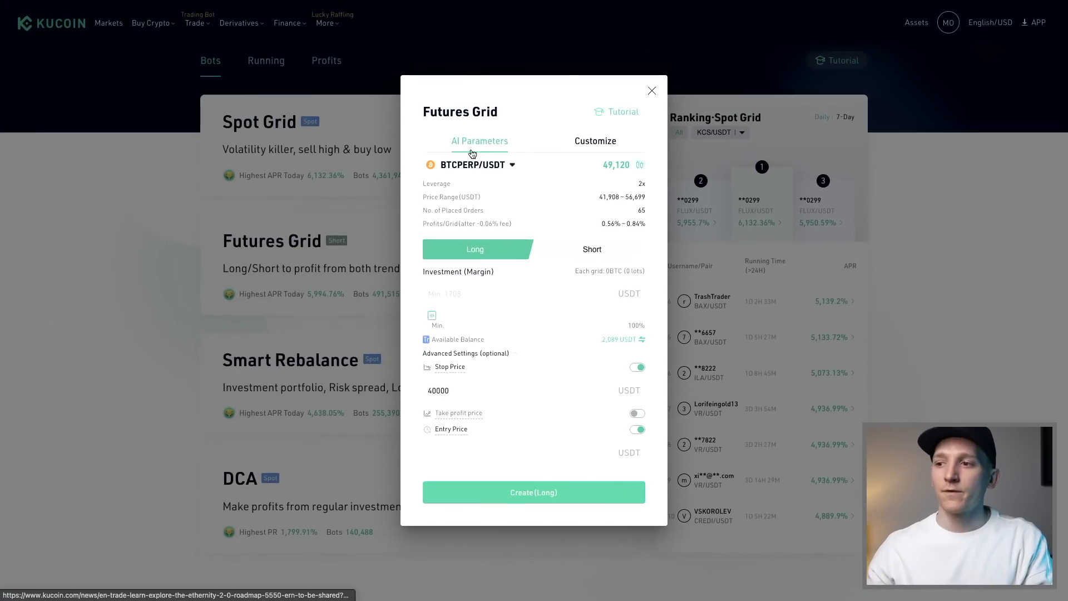
{"action": "left_click", "coordinate": [588, 148]}
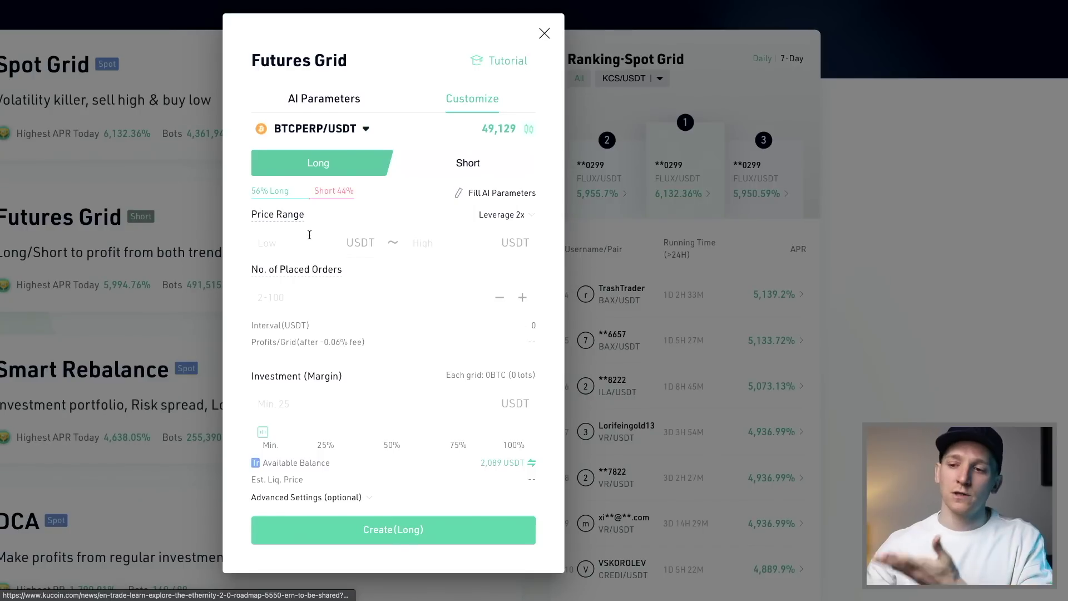
{"action": "left_click", "coordinate": [328, 97]}
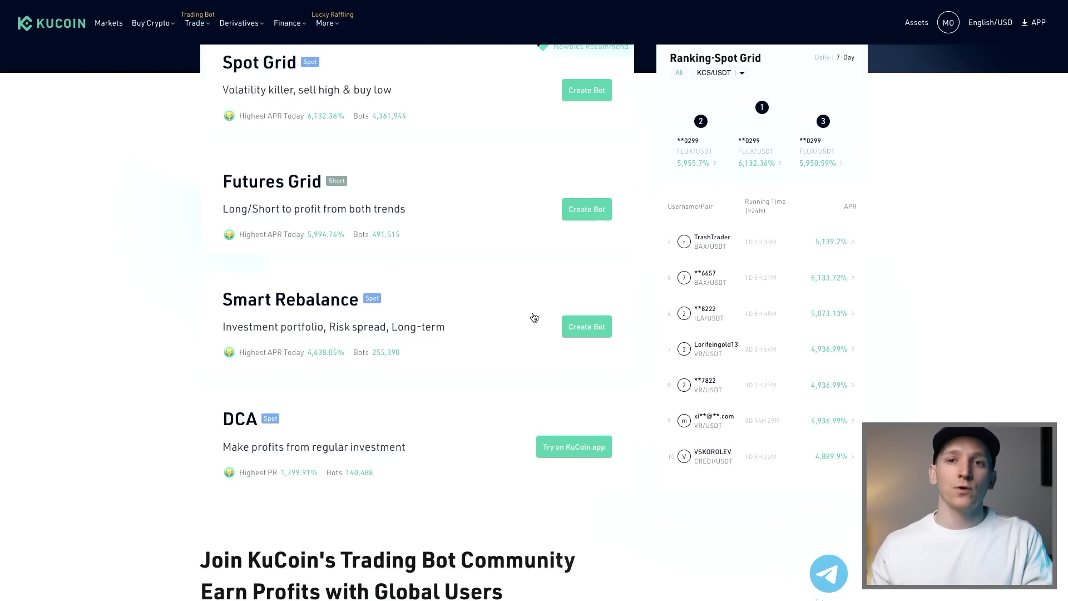
- Start a Smart Rebalance bot to show AI Rebalance portfolios like Metaverse All-Star and NFT
{"action": "left_click", "coordinate": [598, 327]}
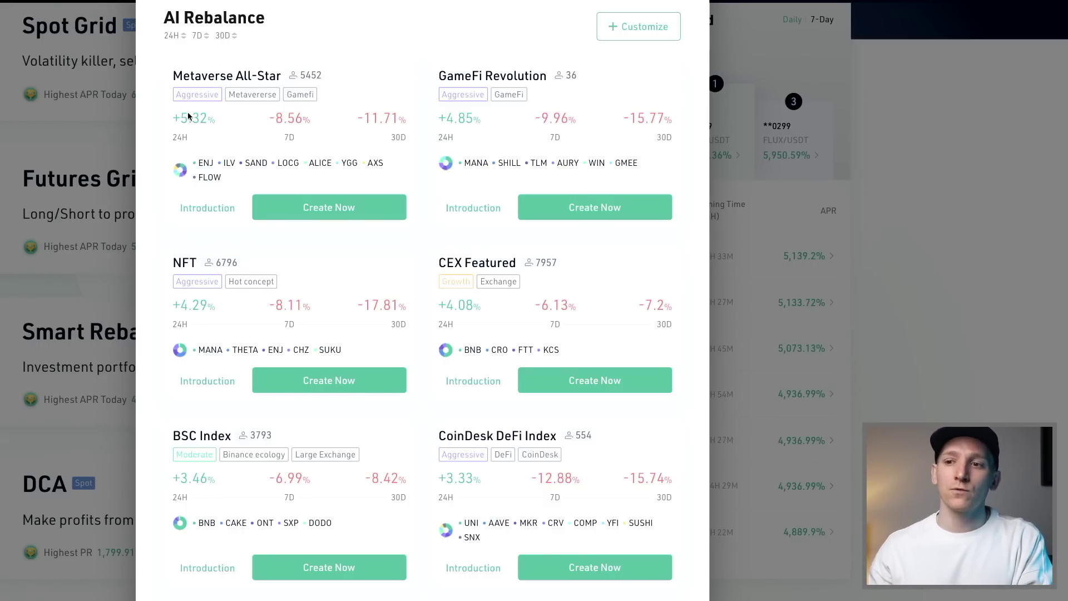
- Review the Metaverse All-Star coin introduction, then create a bot from that eight-coin portfolio
{"action": "left_click", "coordinate": [207, 207]}
{"action": "scroll", "coordinate": [211, 207], "scroll_direction": "down", "scroll_amount": 2}
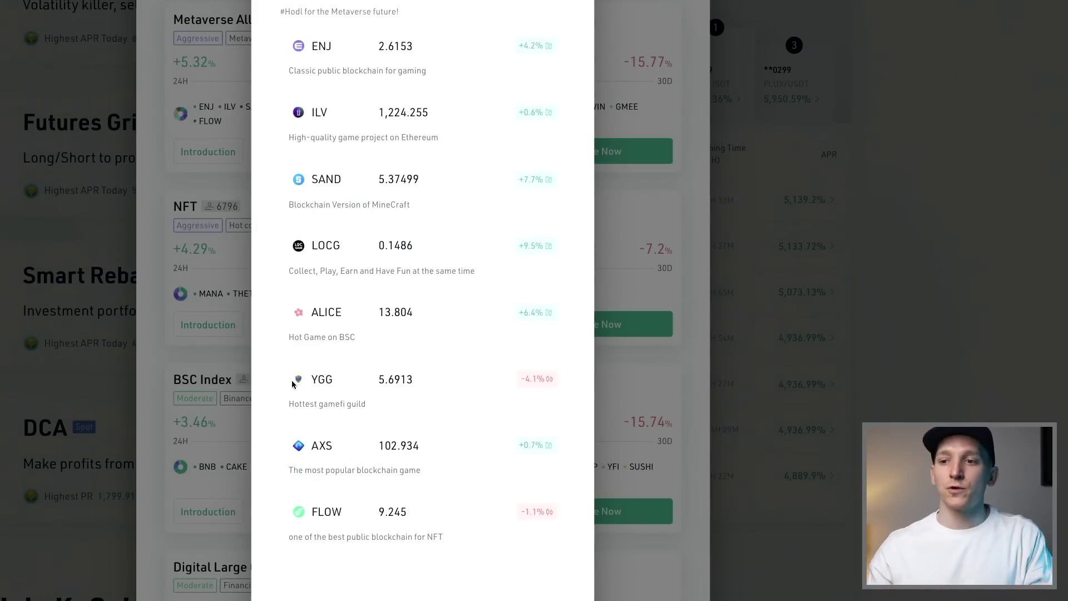
{"action": "left_click", "coordinate": [212, 331]}
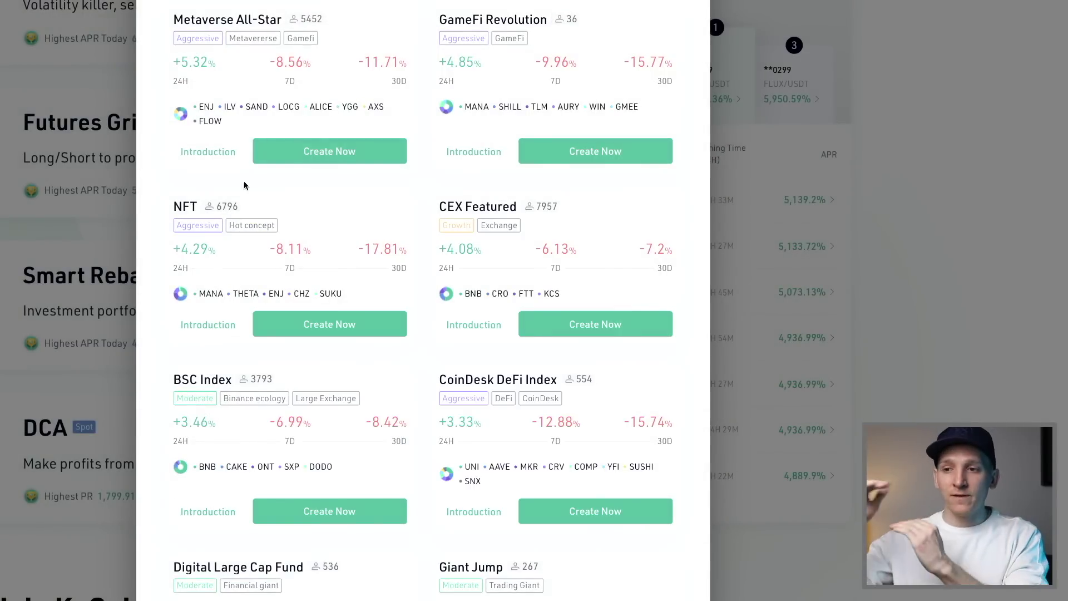
{"action": "left_click", "coordinate": [322, 157]}
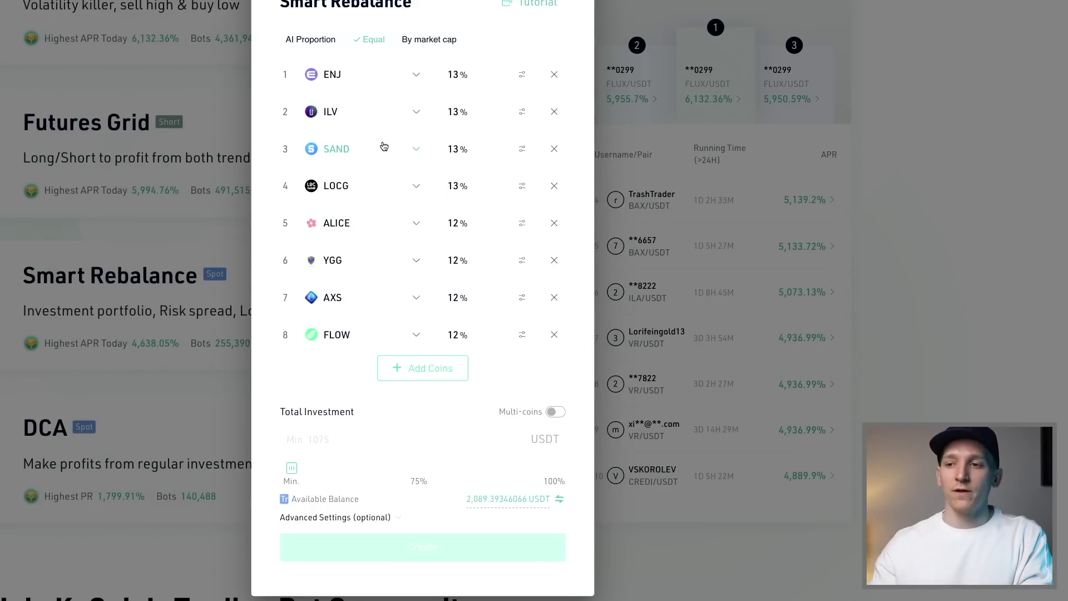
{"action": "left_click", "coordinate": [380, 79]}
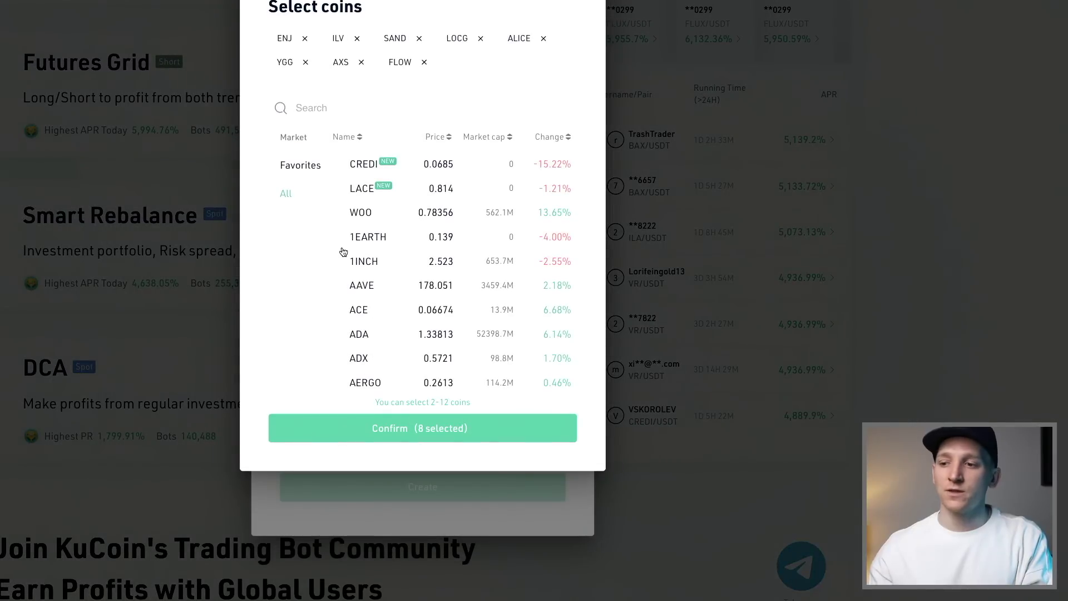
{"action": "left_click", "coordinate": [647, 242]}
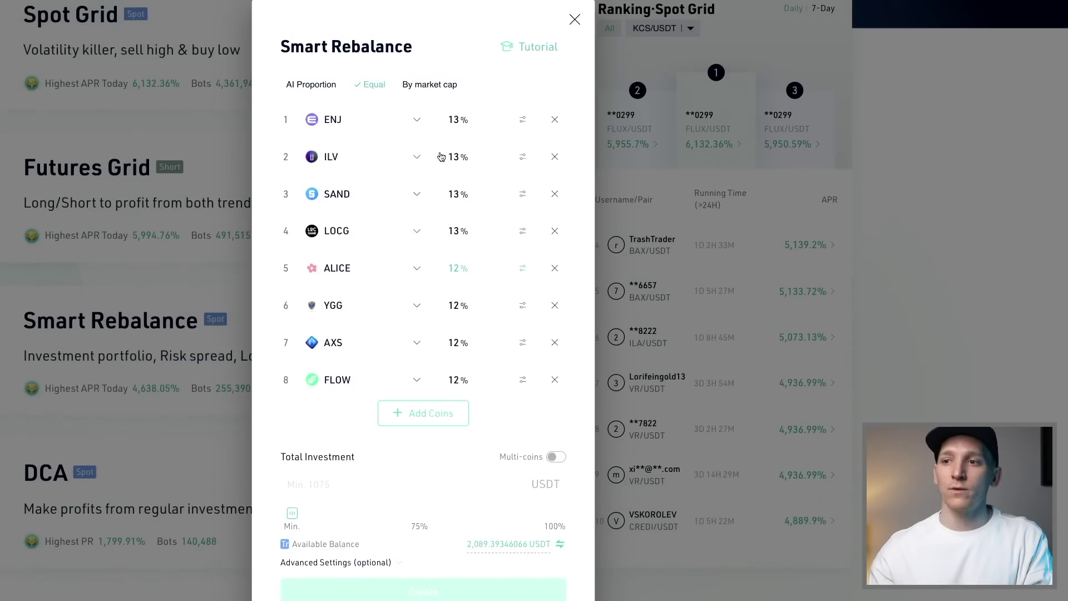
{"action": "left_click", "coordinate": [481, 117]}
{"action": "left_click", "coordinate": [498, 87]}
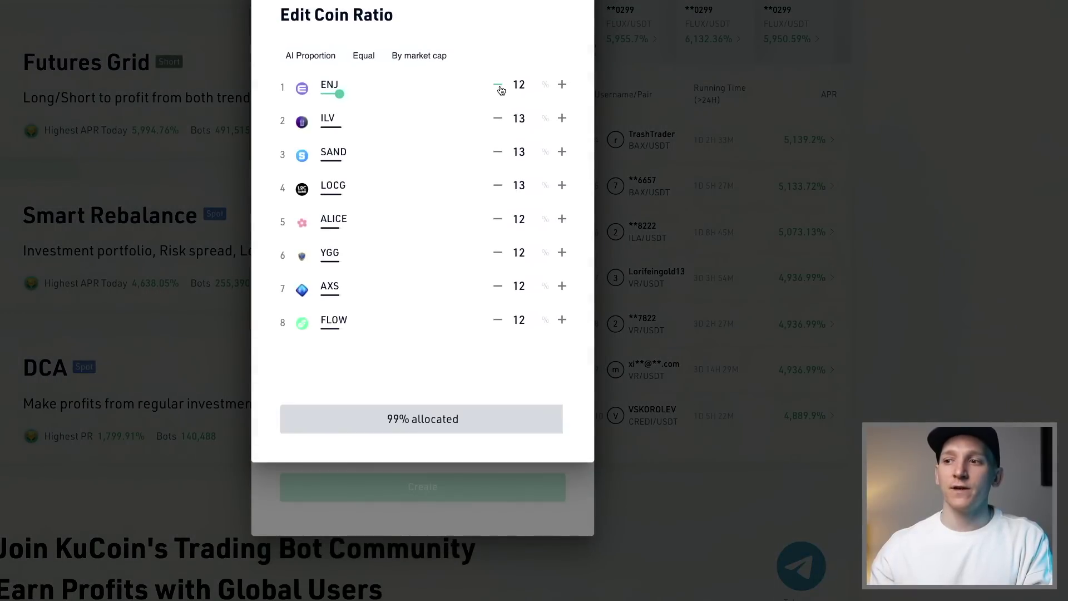
{"action": "left_click", "coordinate": [499, 87]}
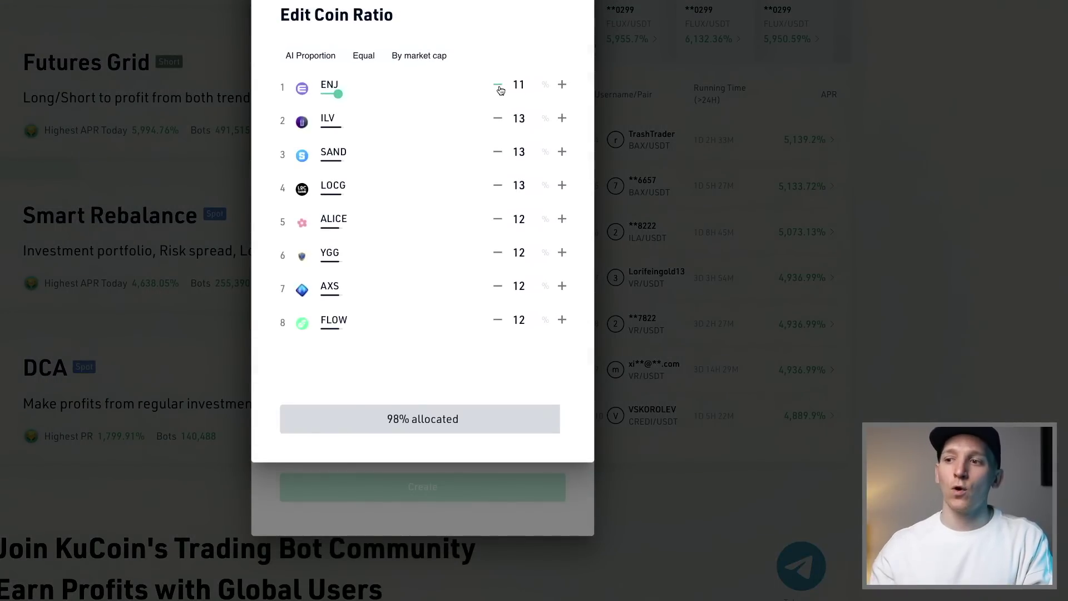
{"action": "left_click", "coordinate": [562, 152]}
{"action": "left_click", "coordinate": [562, 153]}
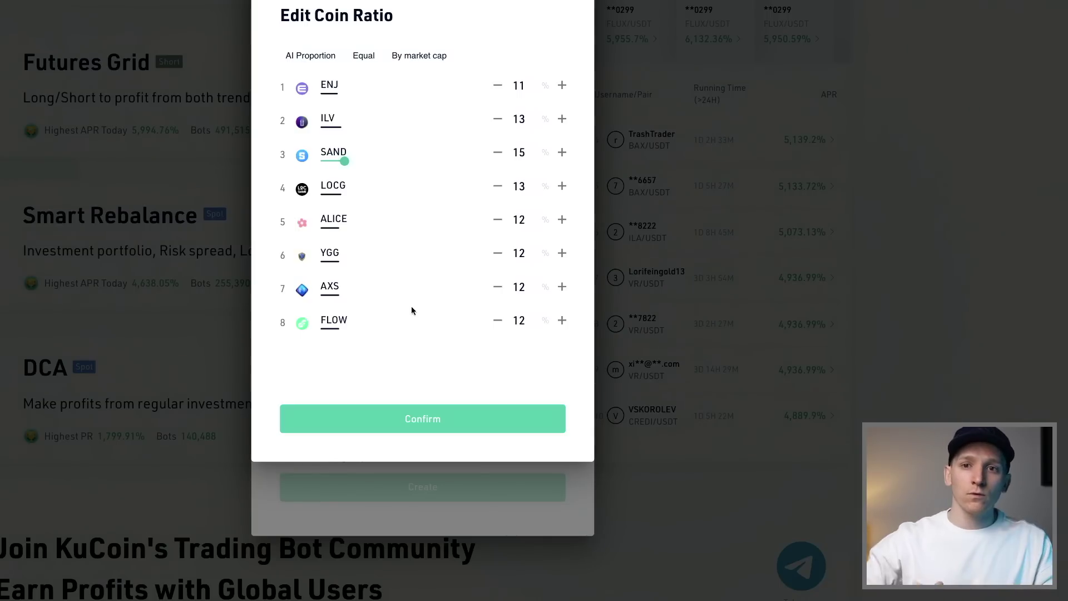
{"action": "left_click", "coordinate": [623, 293]}
- Set the Smart Rebalance total investment to 1378.74 USDT
{"action": "scroll", "coordinate": [334, 312], "scroll_direction": "up", "scroll_amount": 2}
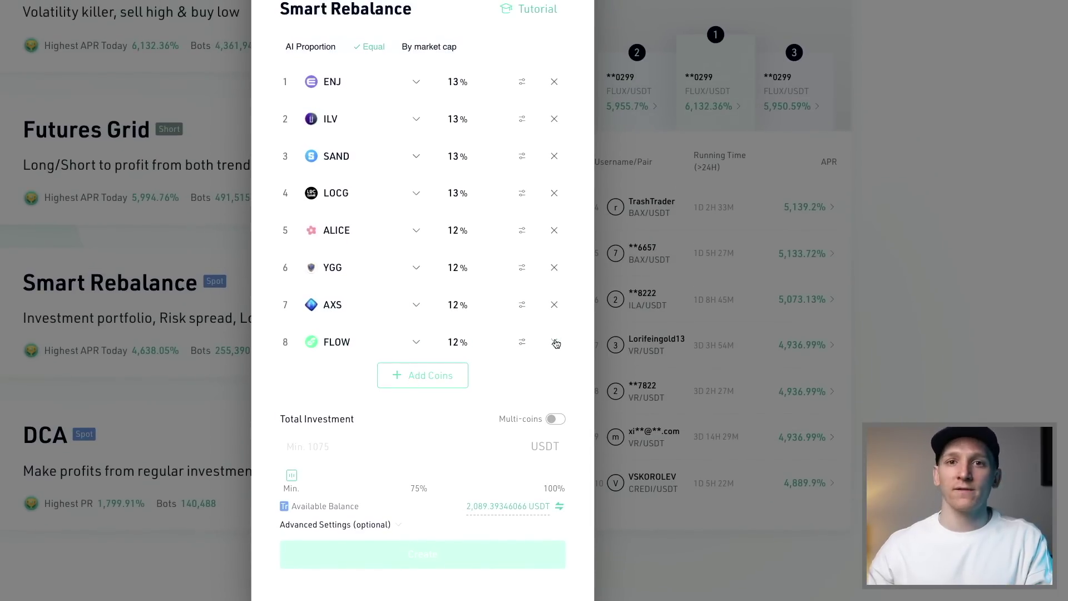
{"action": "scroll", "coordinate": [459, 340], "scroll_direction": "down", "scroll_amount": 1}
{"action": "left_click_drag", "start_coordinate": [293, 435], "coordinate": [373, 440]}
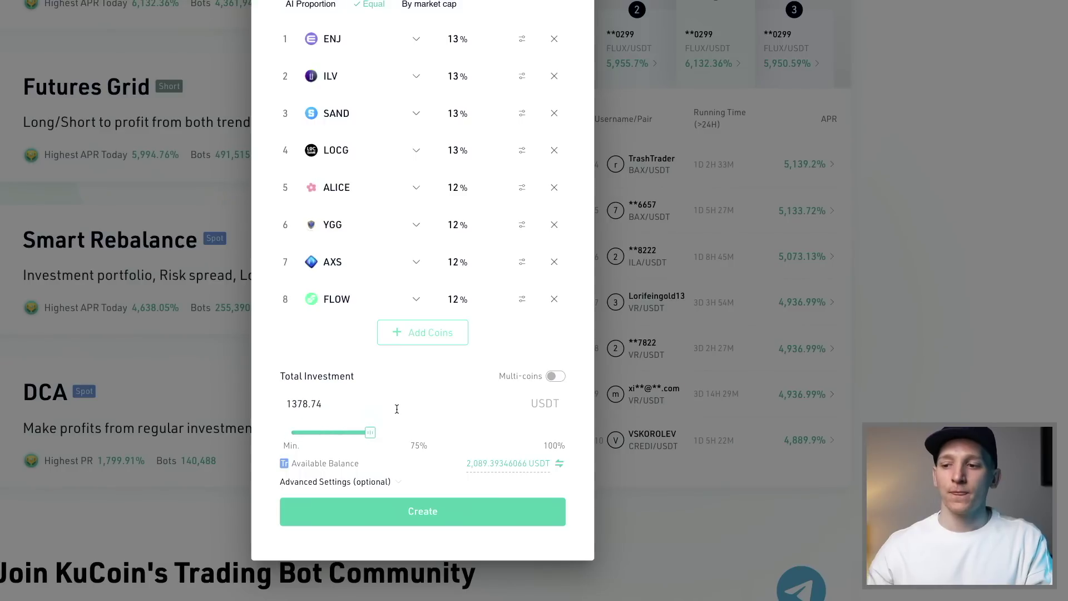
- Show the auto-rebalance method options, currently 'By Coin Ratio 1%', in Advanced Settings
{"action": "left_click", "coordinate": [397, 483]}
{"action": "scroll", "coordinate": [410, 439], "scroll_direction": "down", "scroll_amount": 1}
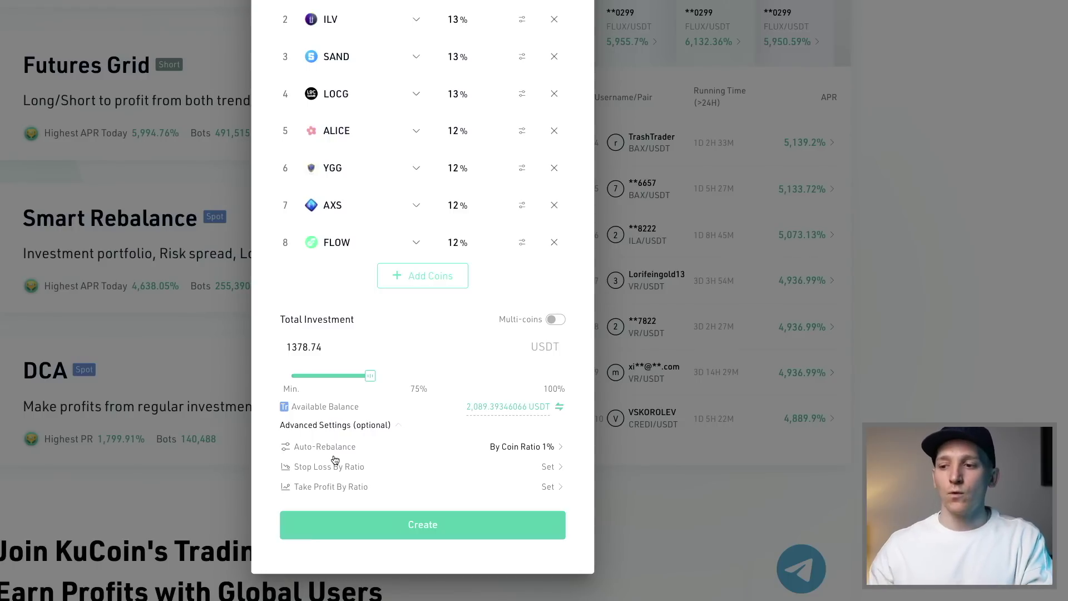
{"action": "left_click", "coordinate": [537, 444]}
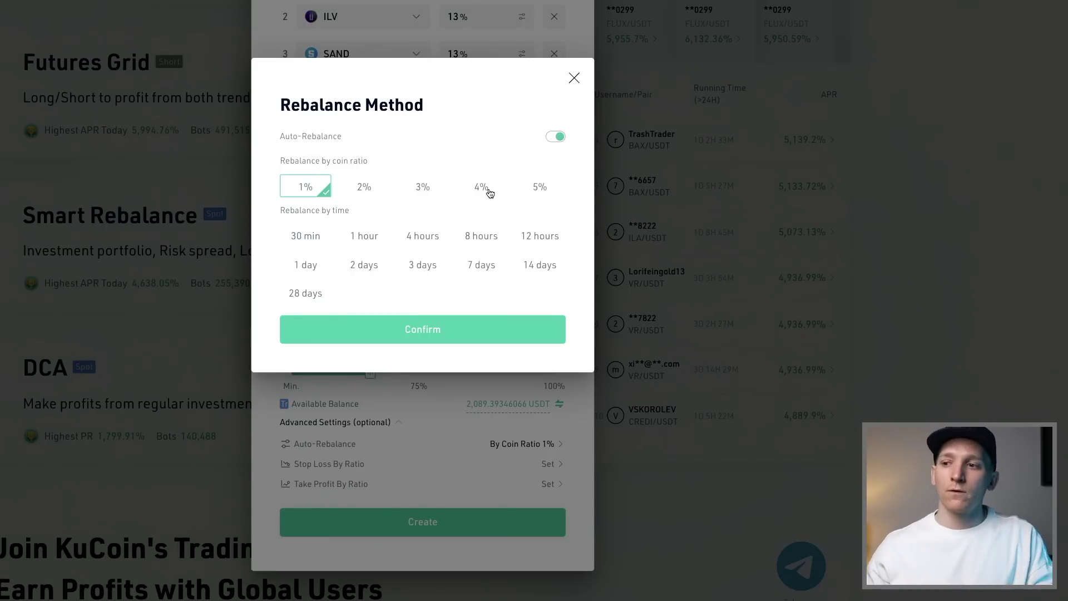
- Compare the 5%, 1% and 3% ratio triggers and time intervals, then confirm rebalancing every 28 days
{"action": "left_click", "coordinate": [529, 189]}
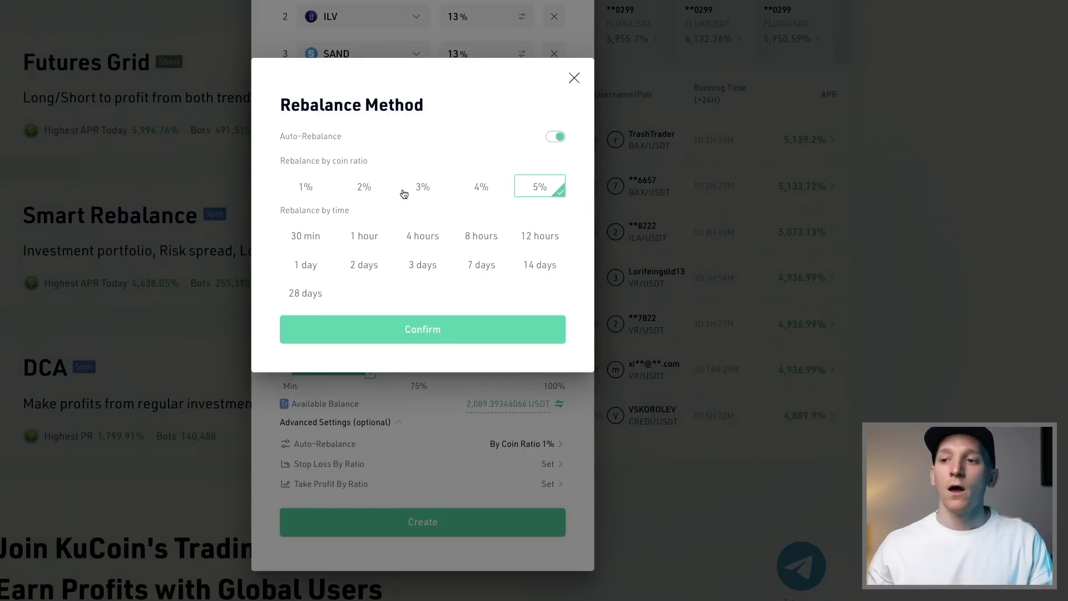
{"action": "left_click", "coordinate": [316, 193]}
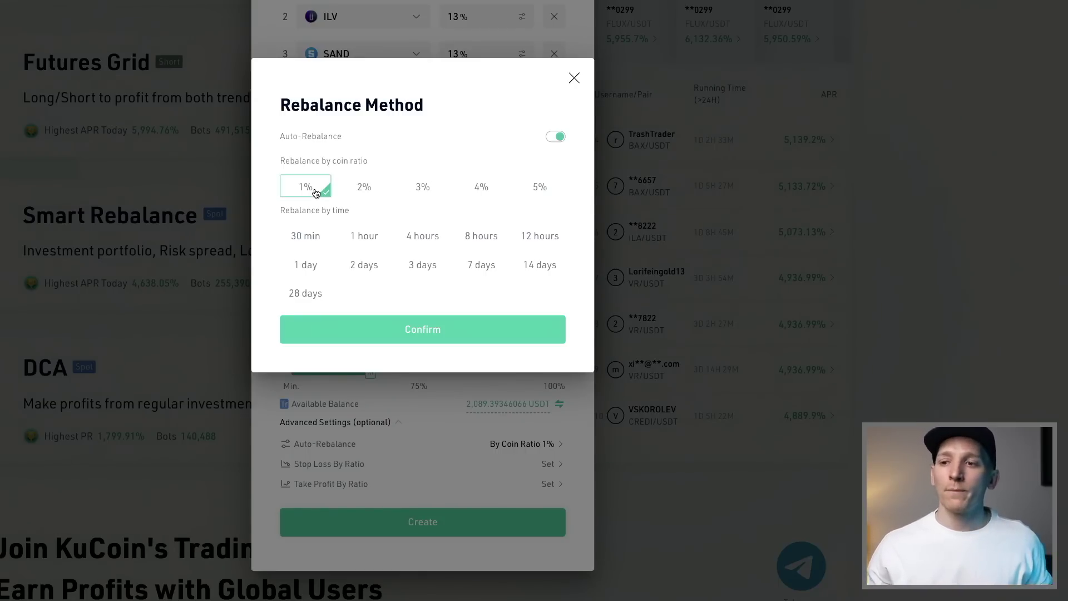
{"action": "left_click", "coordinate": [438, 189]}
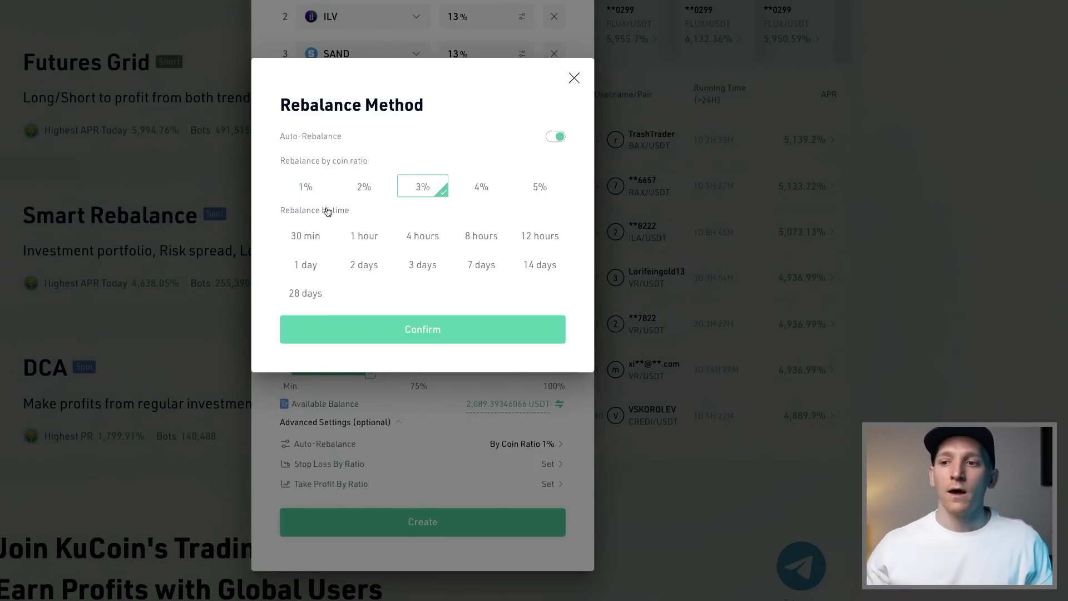
{"action": "left_click", "coordinate": [316, 237]}
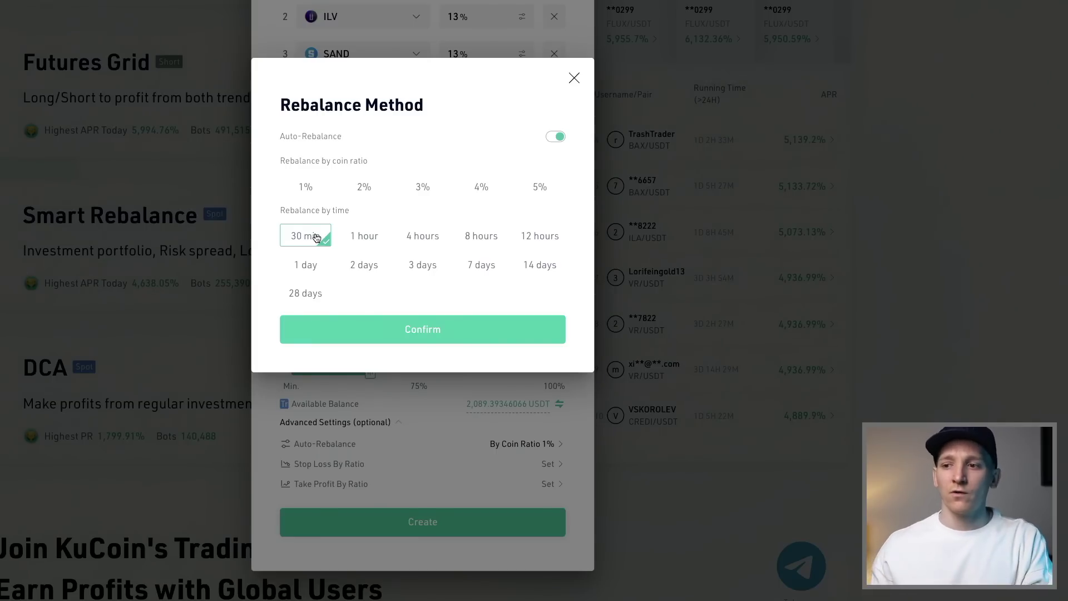
{"action": "left_click", "coordinate": [482, 267]}
{"action": "left_click", "coordinate": [532, 268]}
{"action": "left_click", "coordinate": [304, 291]}
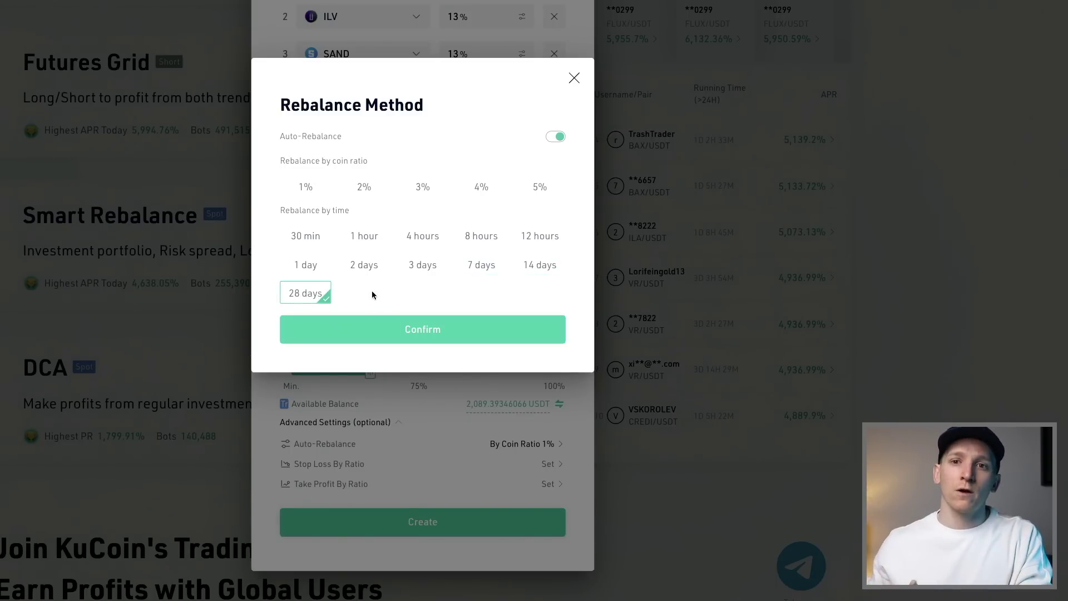
{"action": "left_click", "coordinate": [441, 323]}
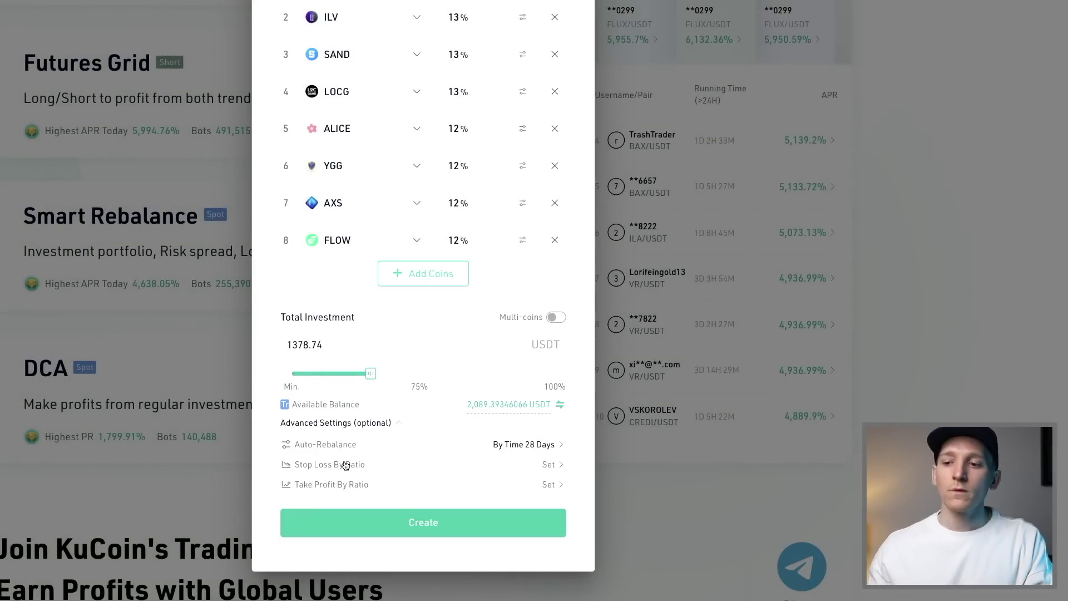
{"action": "left_click", "coordinate": [543, 464]}
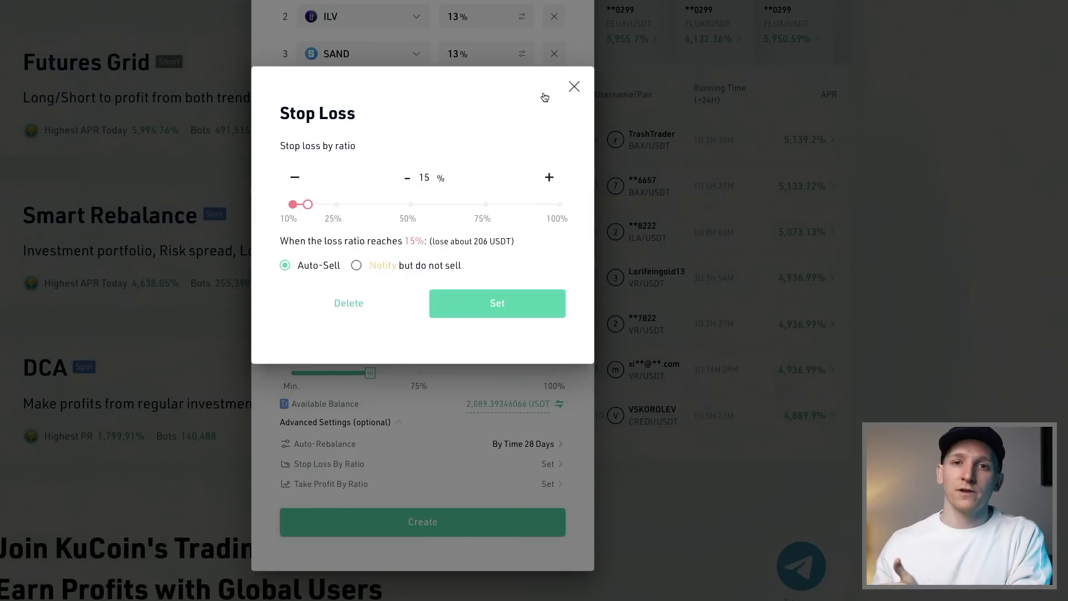
{"action": "left_click", "coordinate": [574, 87]}
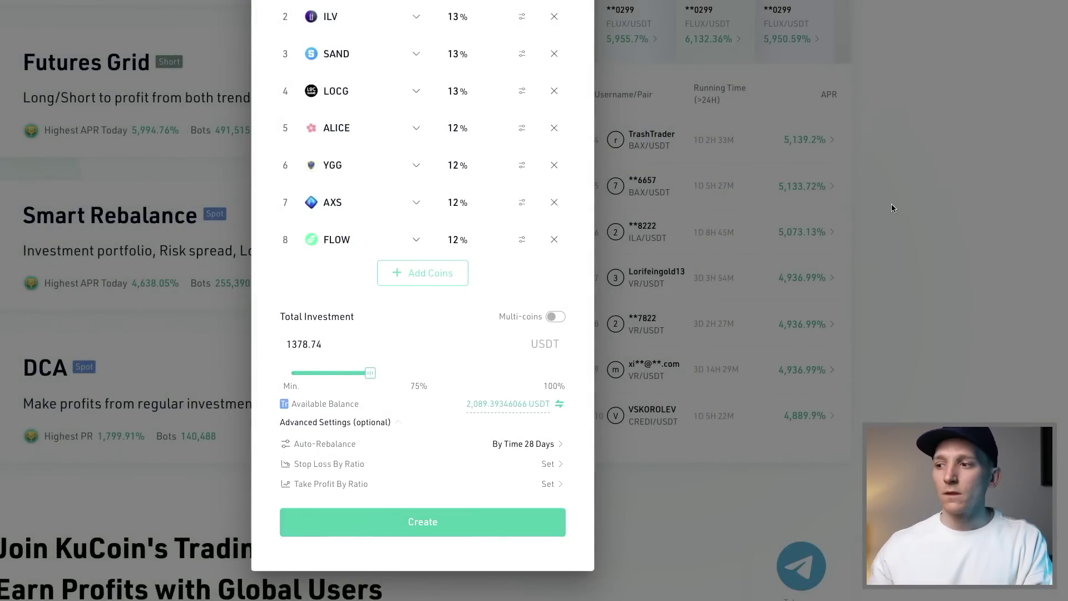
- Close the Metaverse All-Star setup, start a custom Smart Rebalance bot, then close that empty dialog
{"action": "left_click", "coordinate": [903, 225]}
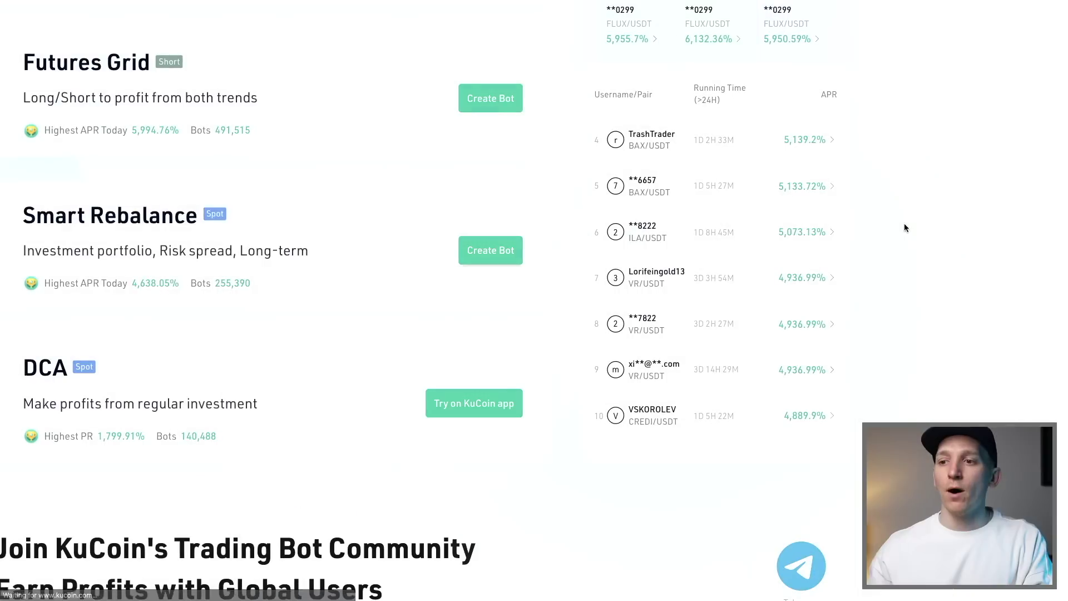
{"action": "left_click", "coordinate": [485, 250]}
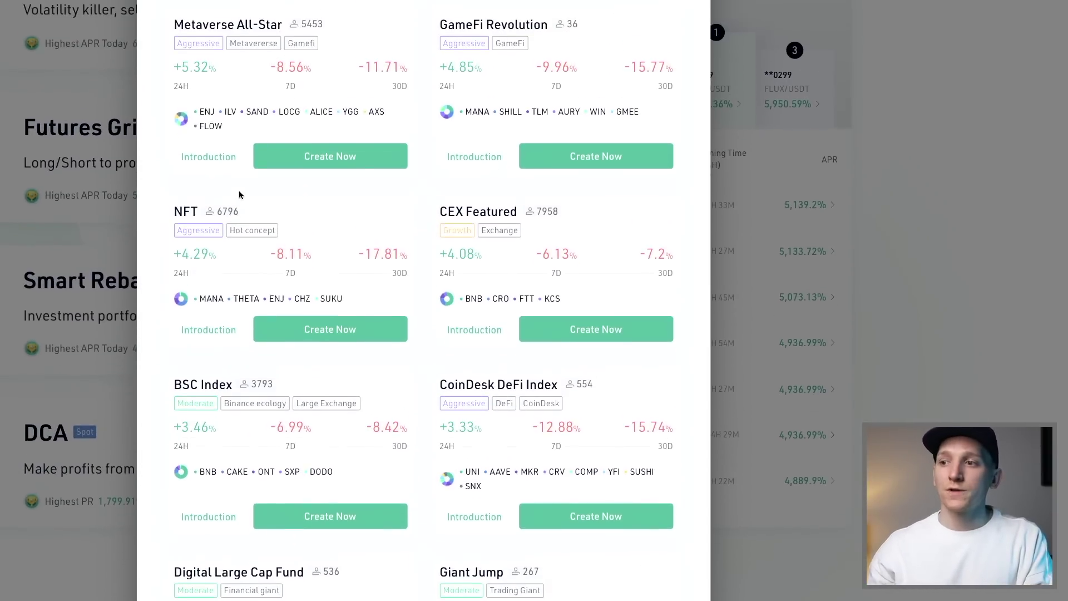
{"action": "left_click", "coordinate": [623, 83]}
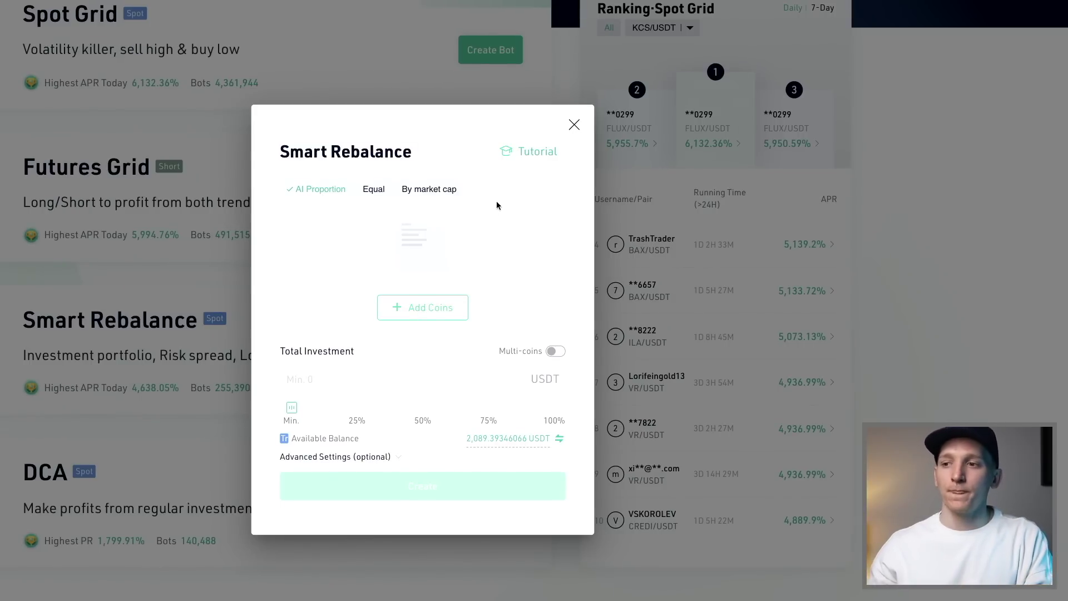
{"action": "left_click", "coordinate": [574, 124]}
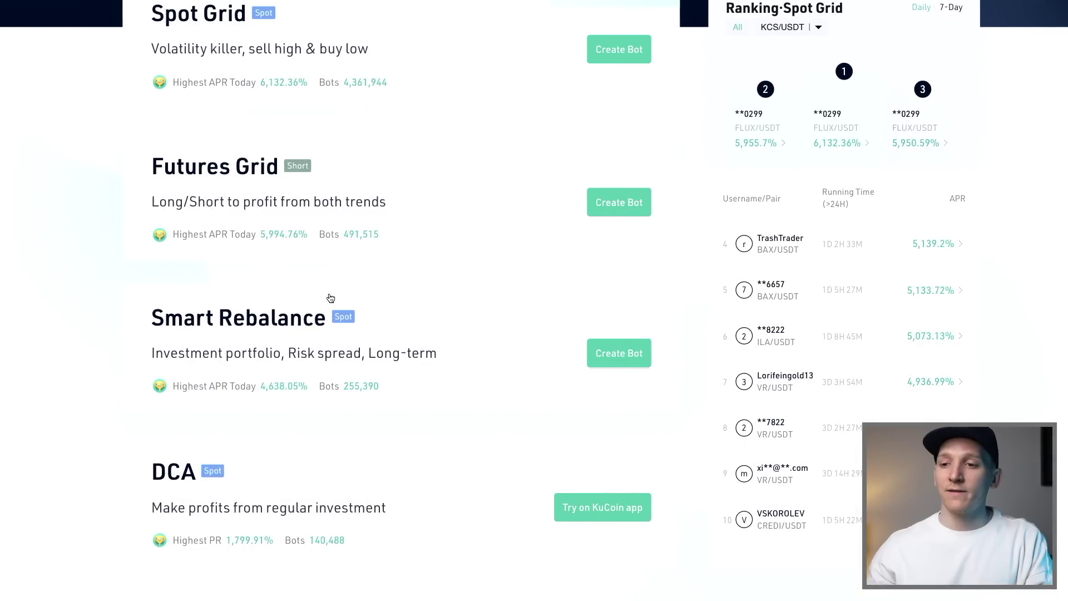